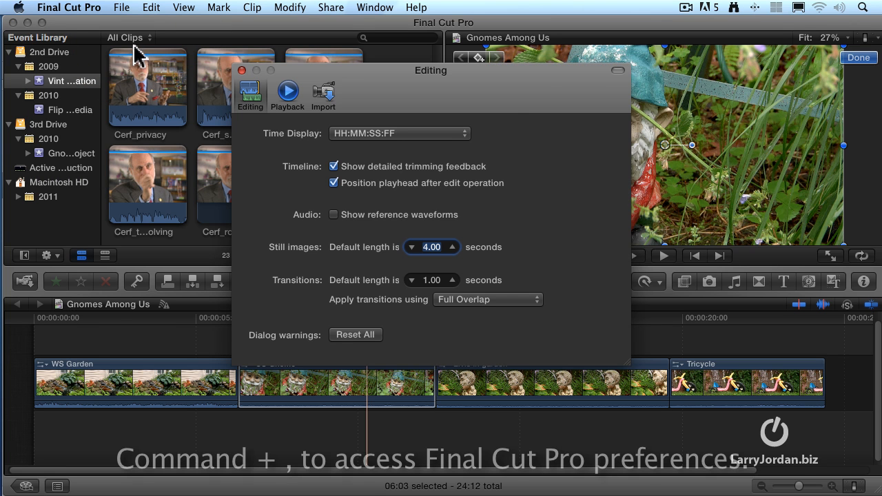
Review the available Time Display formats in the Editing preferences, keeping HH:MM:SS:FF
left_click(138, 57)
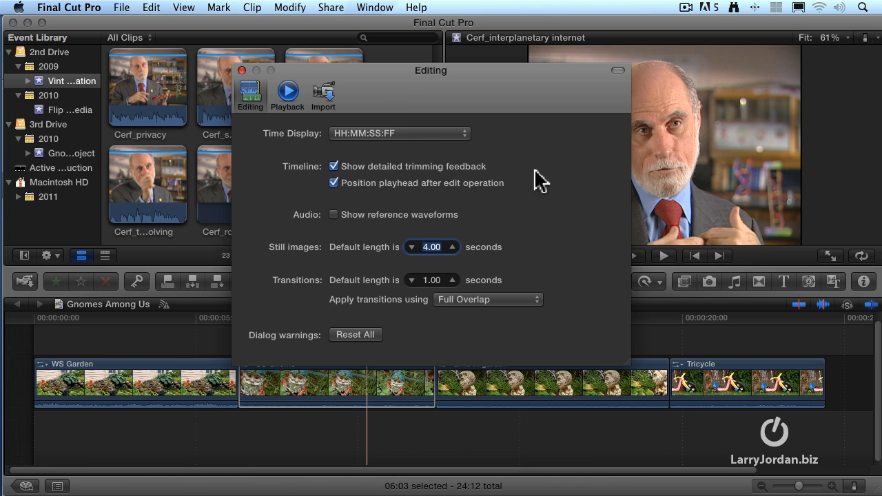
left_click(455, 135)
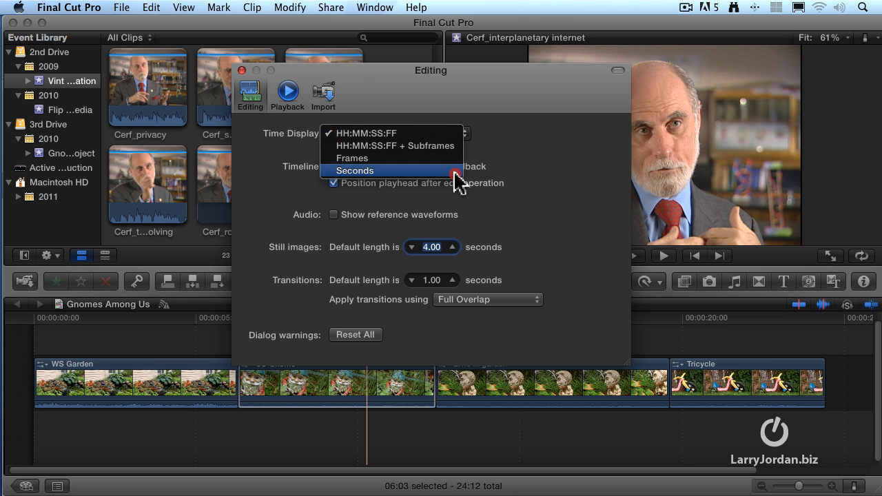
left_click(455, 137)
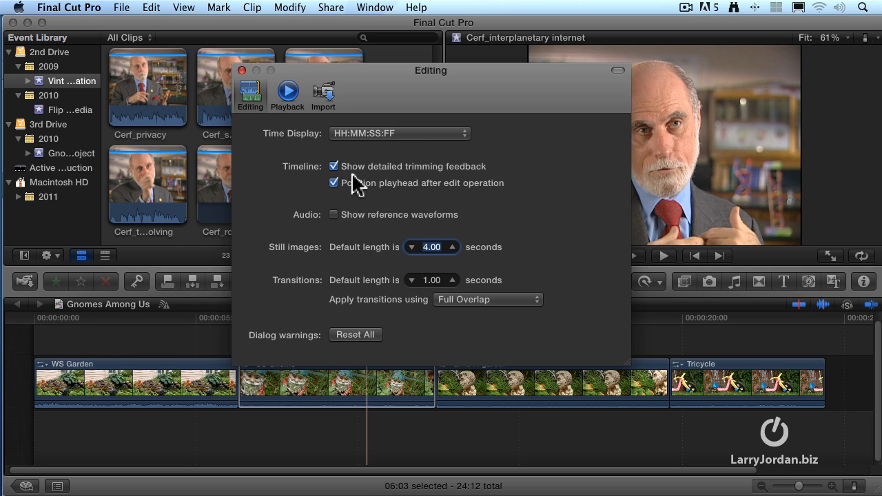
Reposition the preferences window and review the choices for applying transitions, keeping Full Overlap
left_click_drag(531, 103, 413, 95)
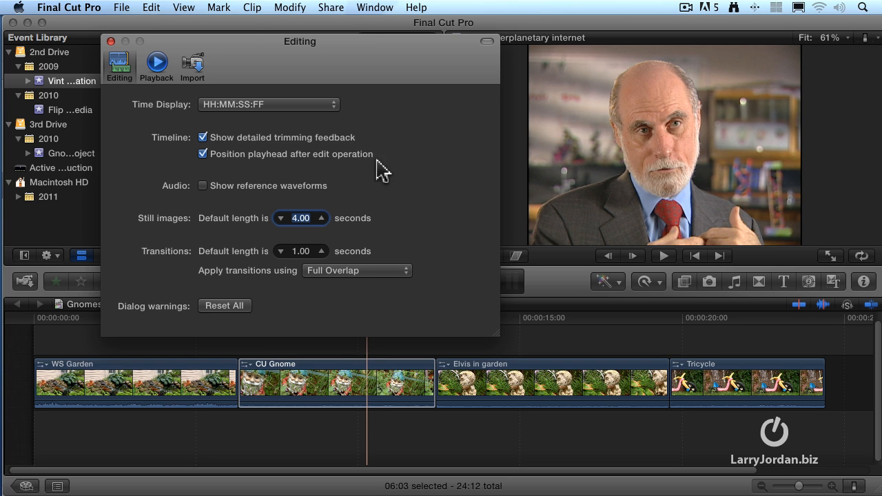
left_click_drag(243, 42, 537, 47)
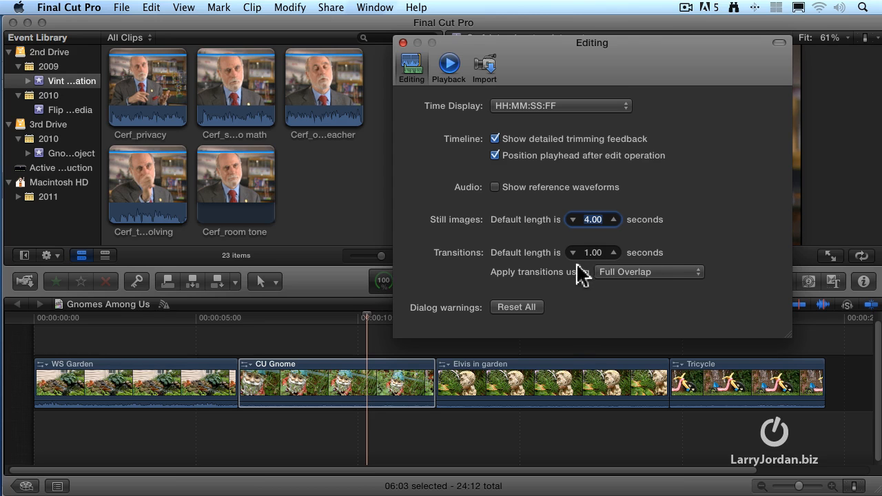
left_click(687, 277)
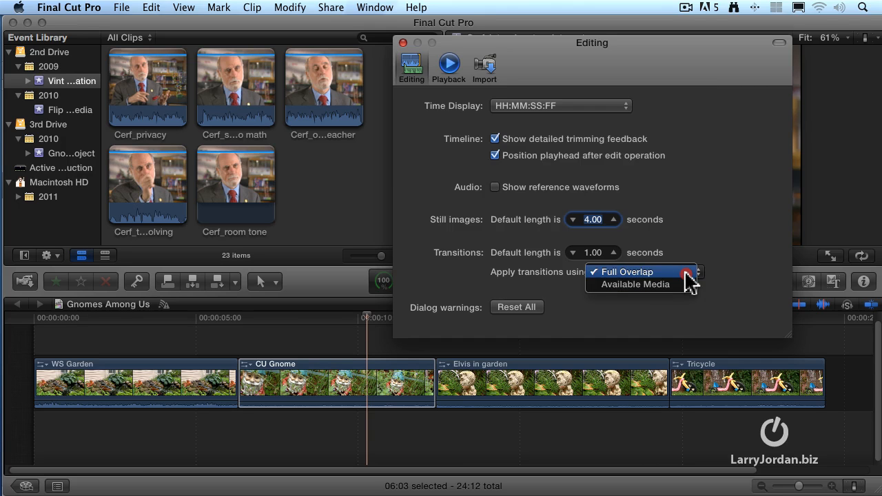
left_click(686, 274)
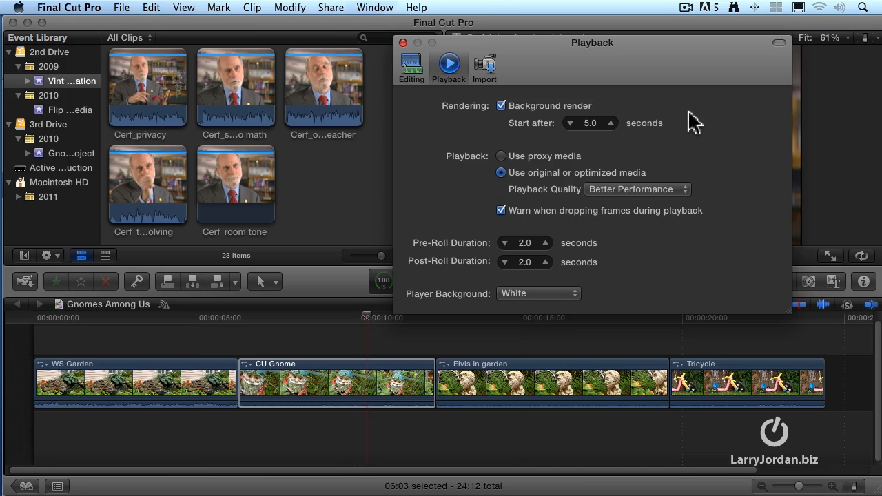
Switch playback to proxy media and back to original or optimized media, twice in a row
left_click(501, 155)
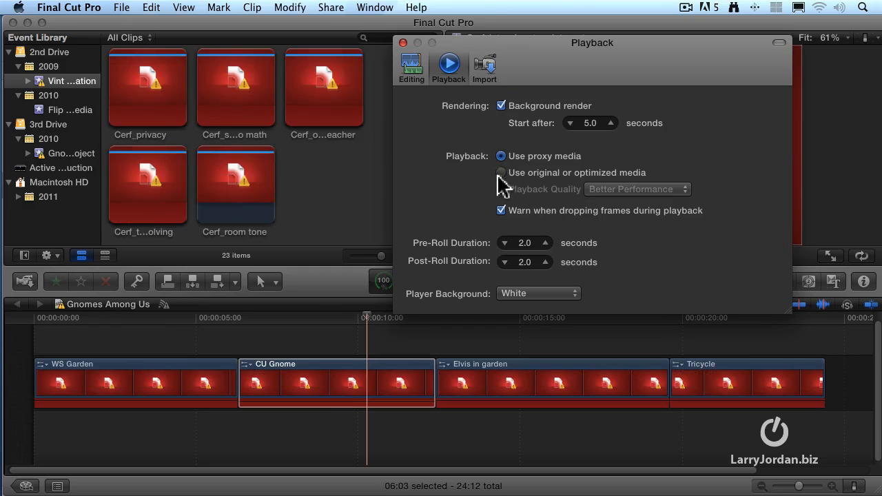
left_click(499, 173)
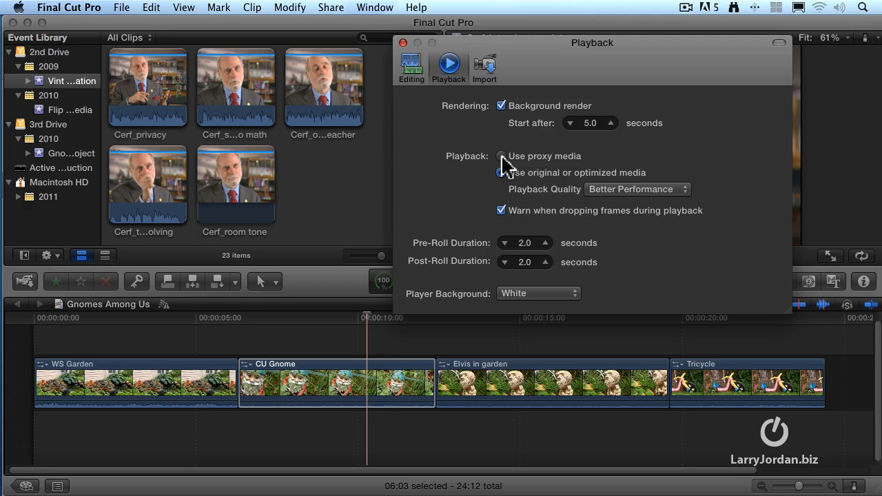
left_click(500, 156)
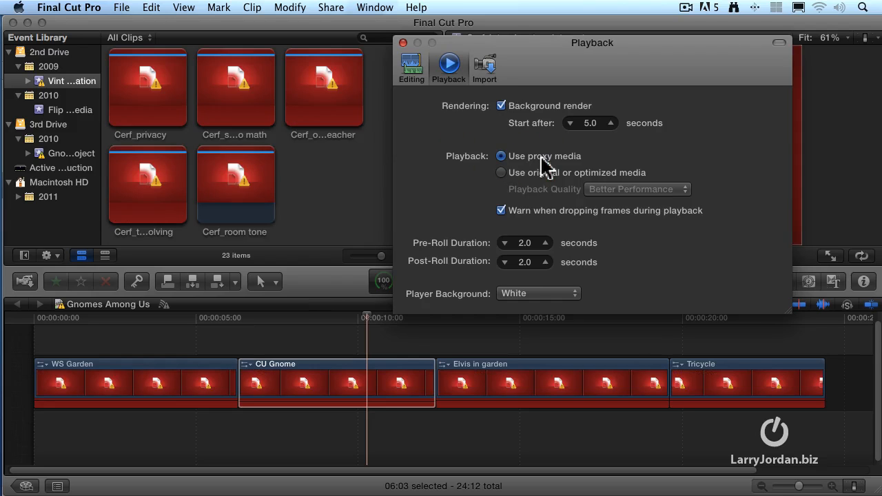
left_click(502, 174)
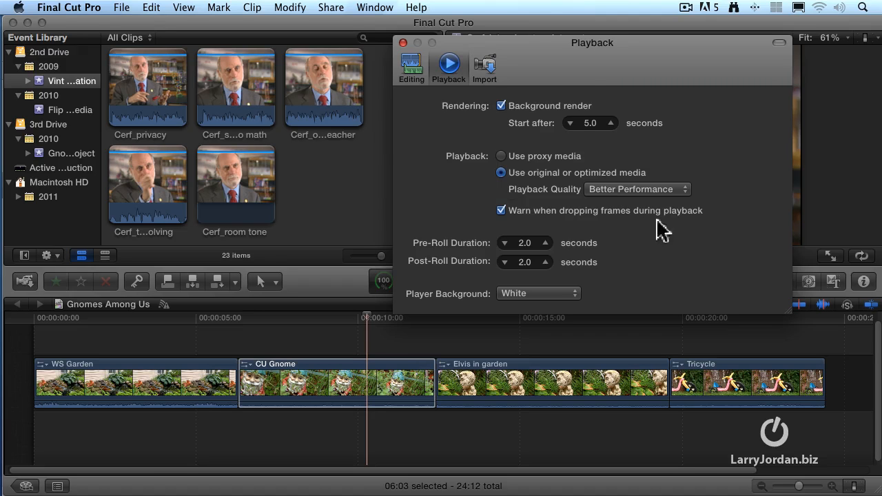
Check the Playback Quality options, keeping Better Performance, and toggle the dropped-frames warning off and on again
left_click(686, 189)
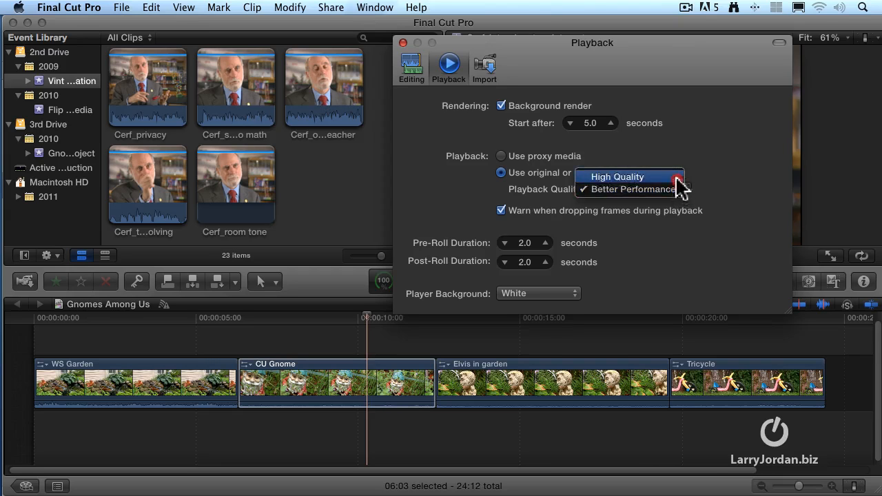
left_click(676, 184)
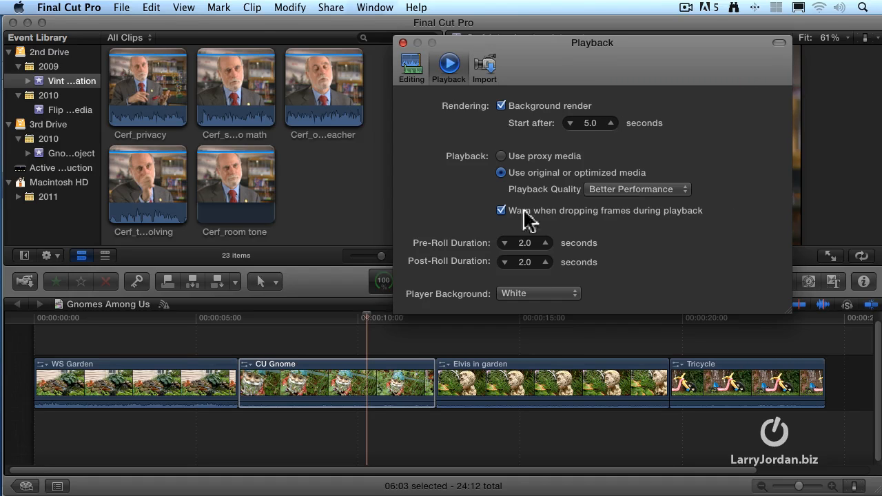
left_click(502, 211)
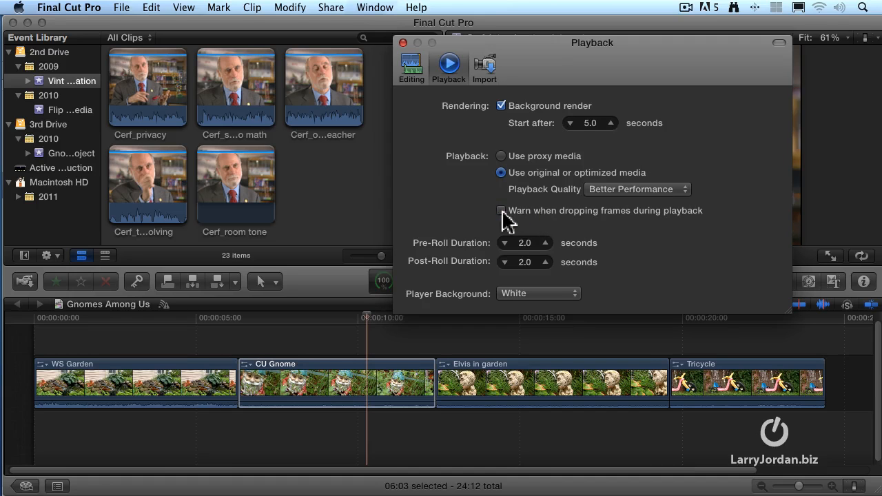
left_click(502, 211)
Set the pre-roll duration to 4.0 seconds and the post-roll duration to 3.0 seconds
left_click(544, 242)
left_click(545, 242)
left_click(544, 262)
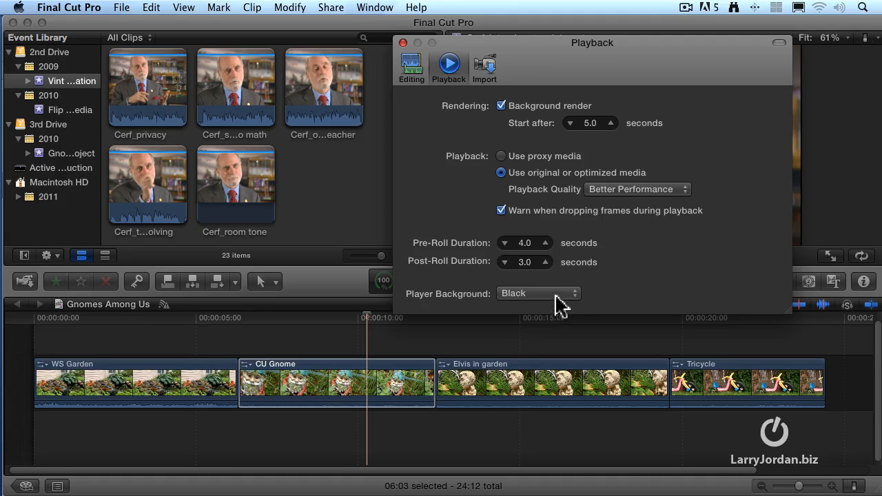
Set the player background to White and close the preferences window
left_click(567, 295)
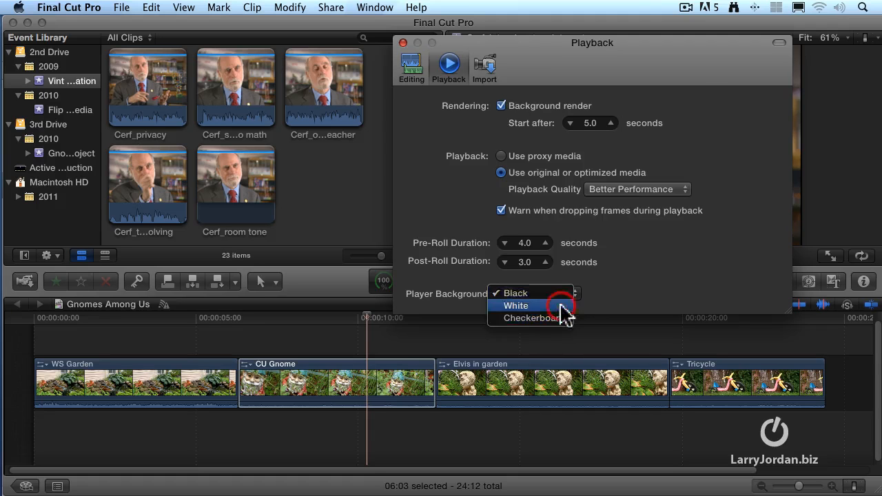
left_click(561, 305)
left_click_drag(693, 69, 380, 68)
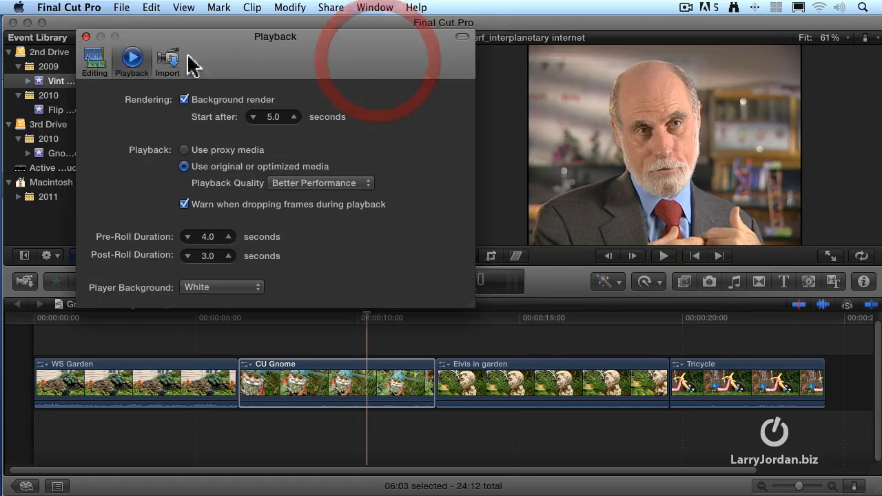
left_click(85, 36)
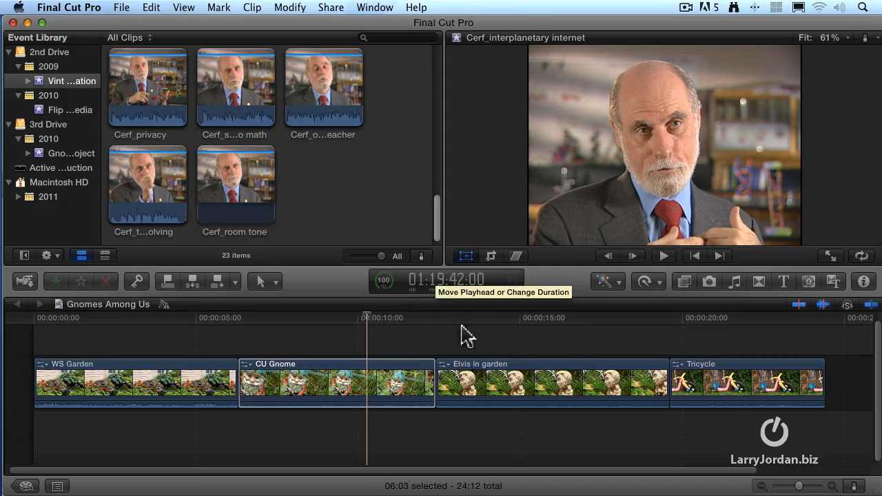
Select the CU Gnome clip and squeeze its image horizontally with the Transform tool to expose the player background
left_click(345, 380)
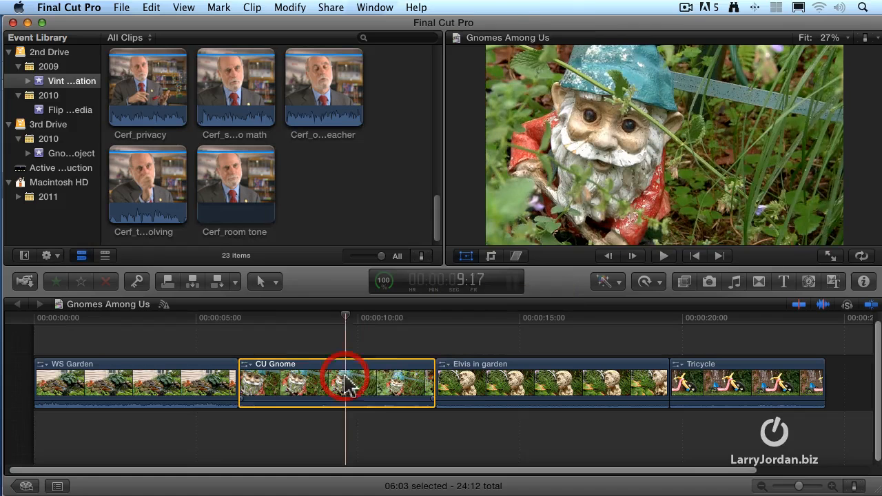
left_click(468, 257)
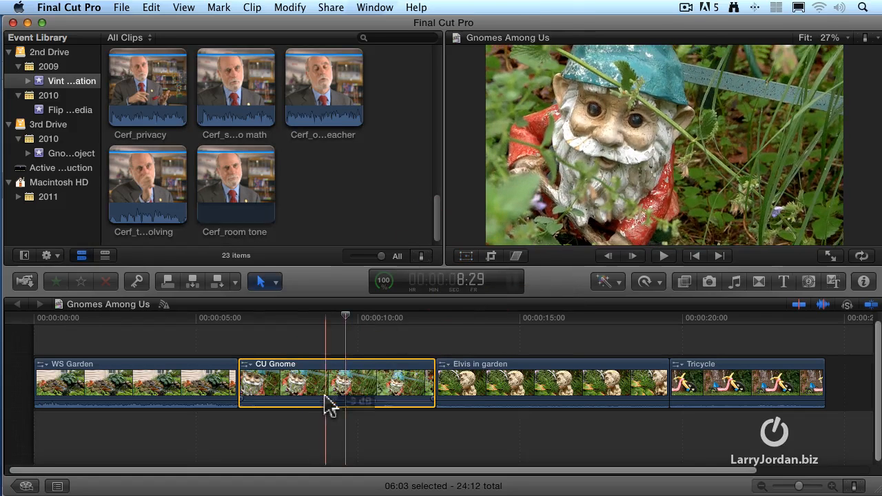
left_click(315, 374)
left_click(507, 206)
left_click(466, 255)
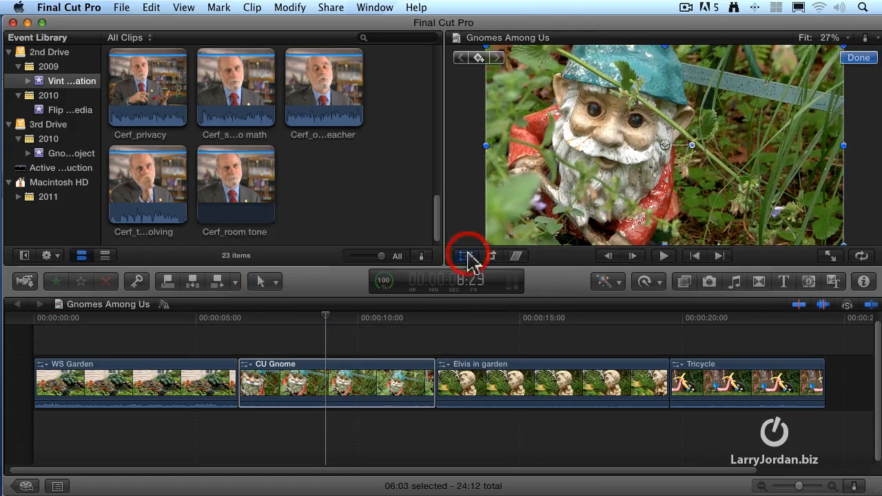
left_click_drag(488, 145, 566, 144)
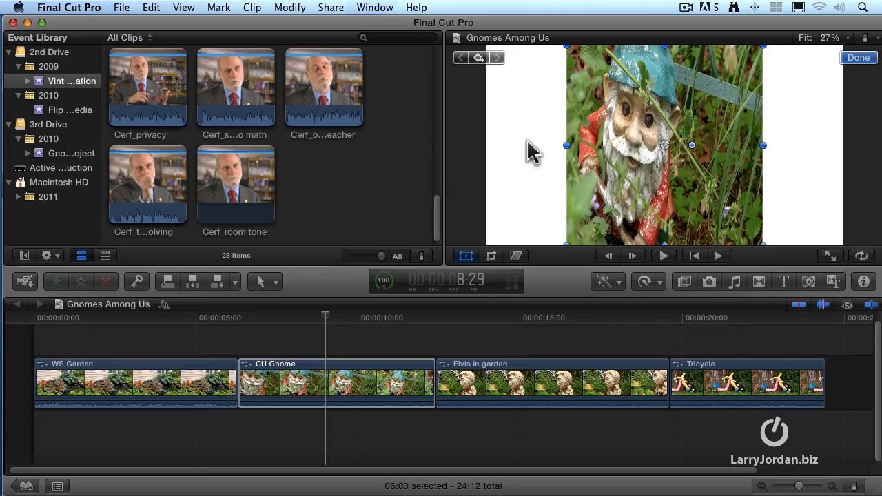
Undo the horizontal squeeze of the CU Gnome clip and turn off the Transform controls
key("super+z")
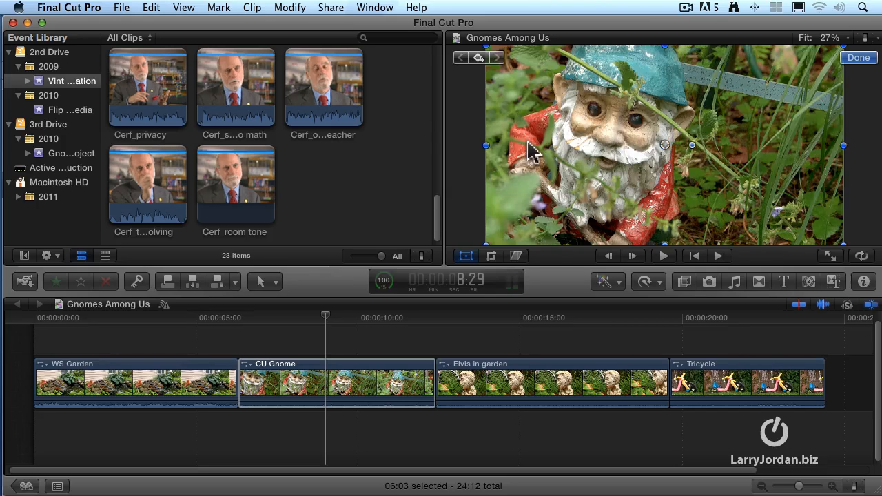
left_click(466, 256)
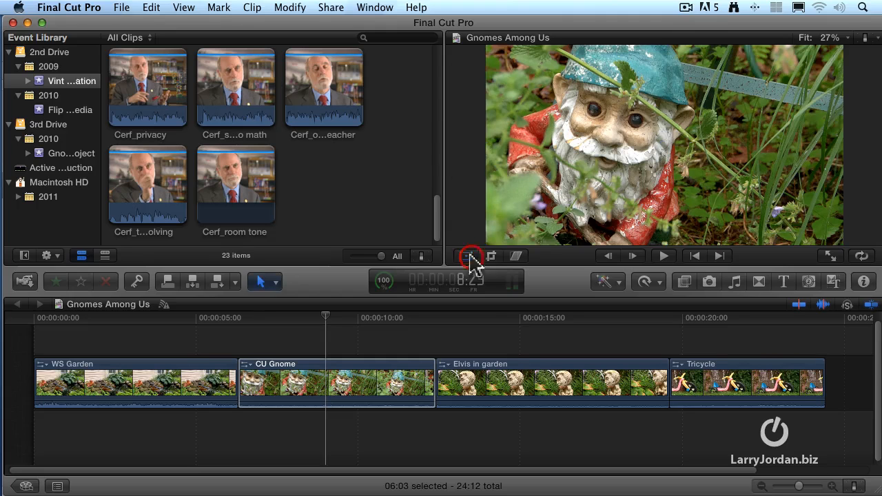
Open the Import preferences and turn off copying files to the Final Cut Events folder
left_click(83, 7)
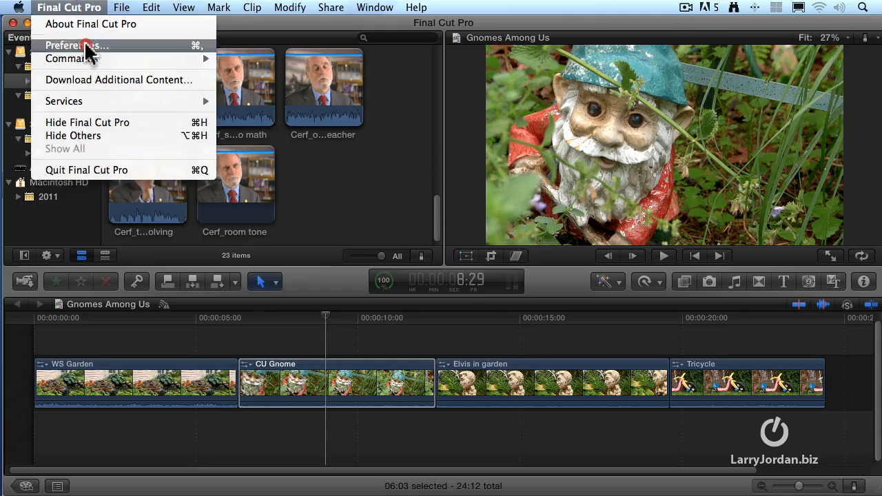
left_click(86, 46)
left_click_drag(351, 40, 503, 69)
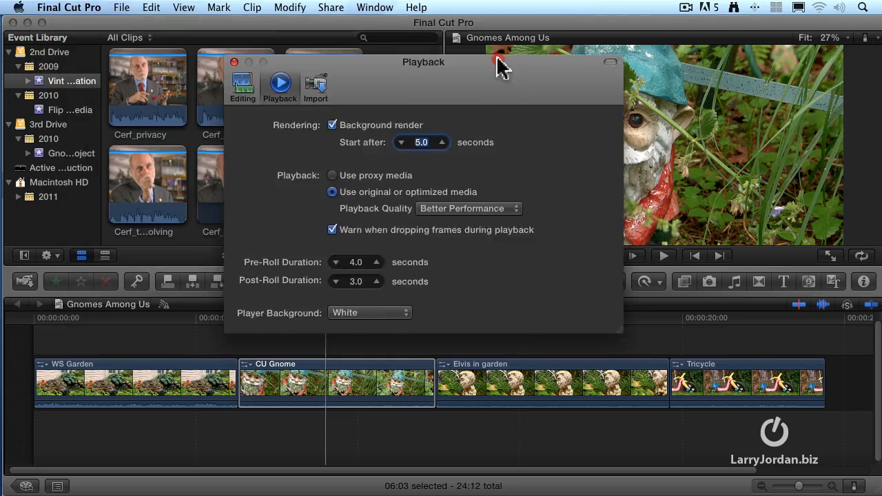
left_click(327, 93)
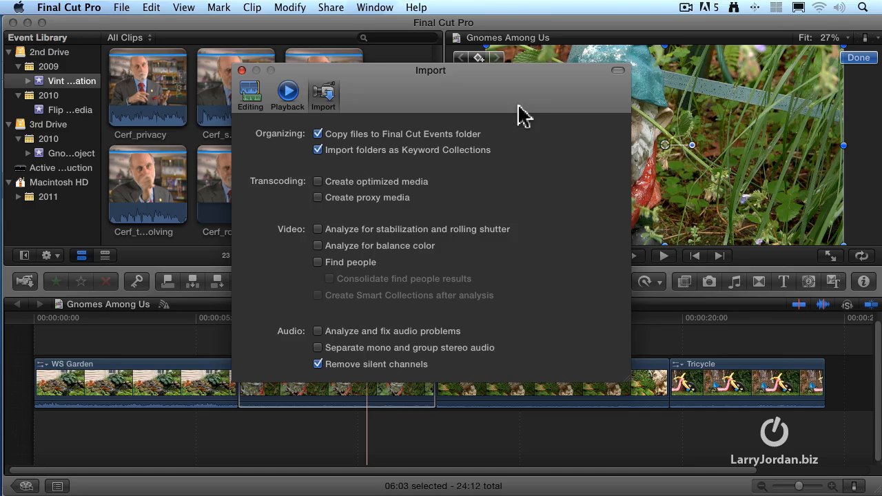
left_click(474, 134)
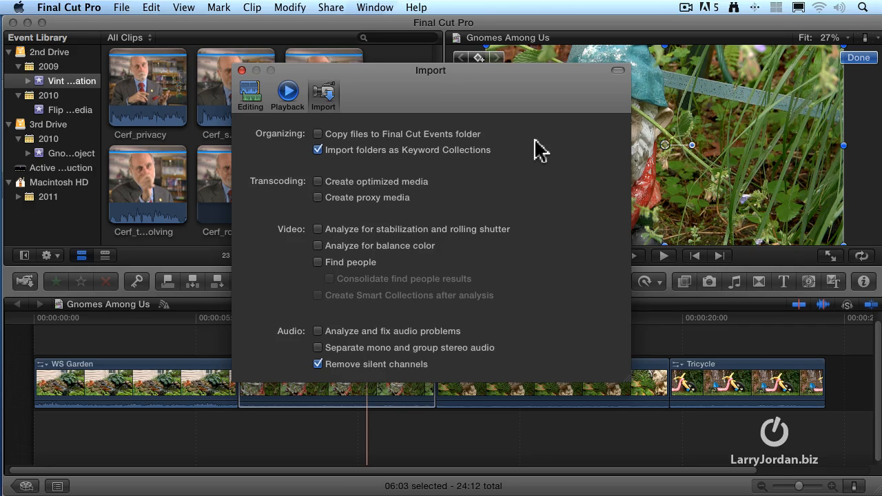
left_click(438, 137)
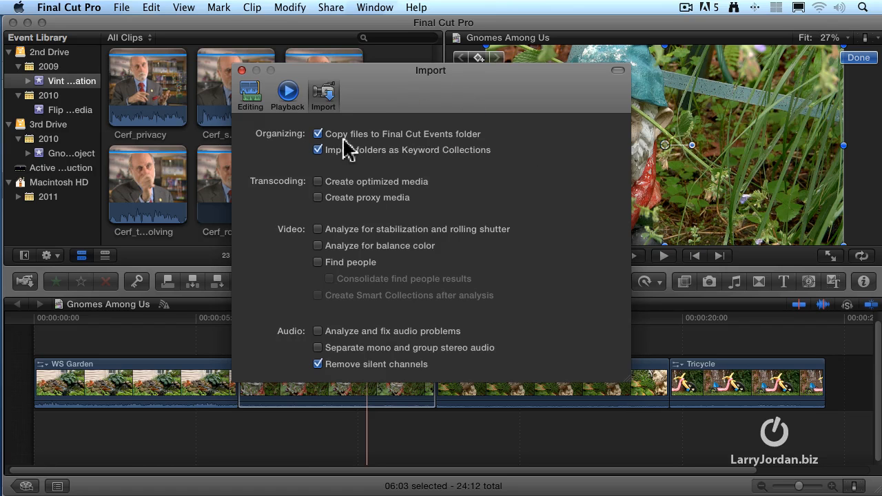
left_click(319, 136)
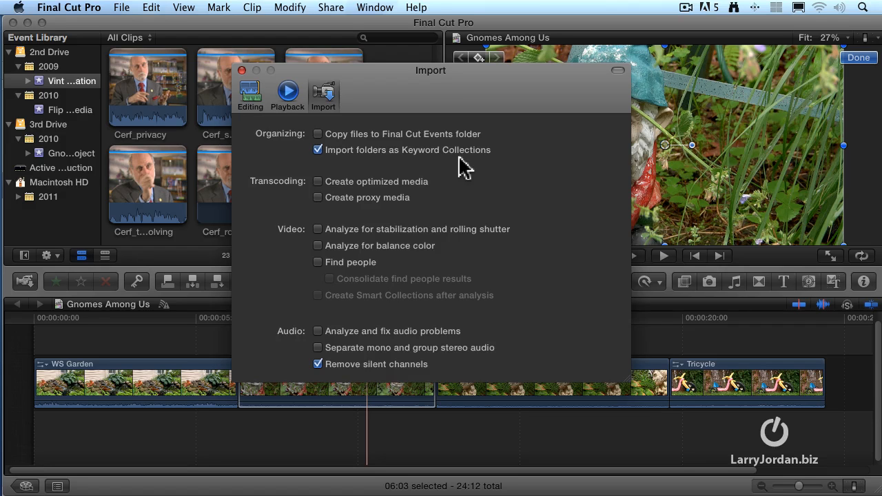
Turn on creating optimized media for imports, and leave creating proxy media off after toggling it
left_click(423, 195)
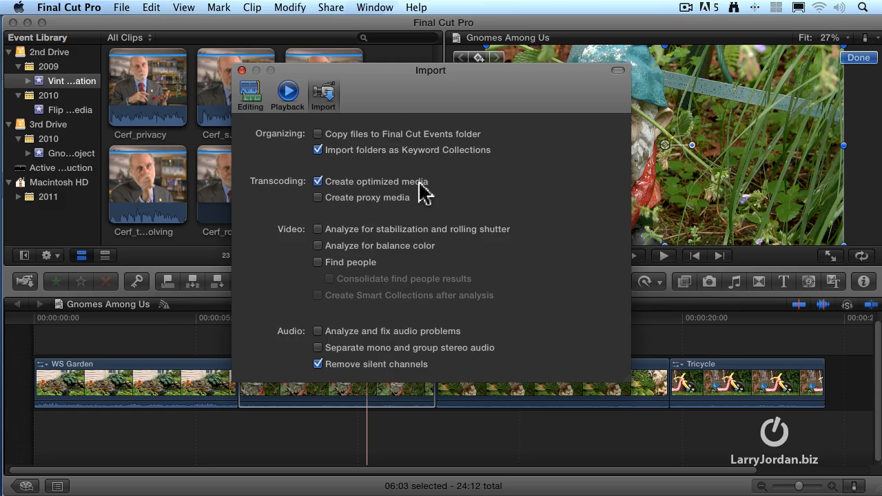
left_click(421, 182)
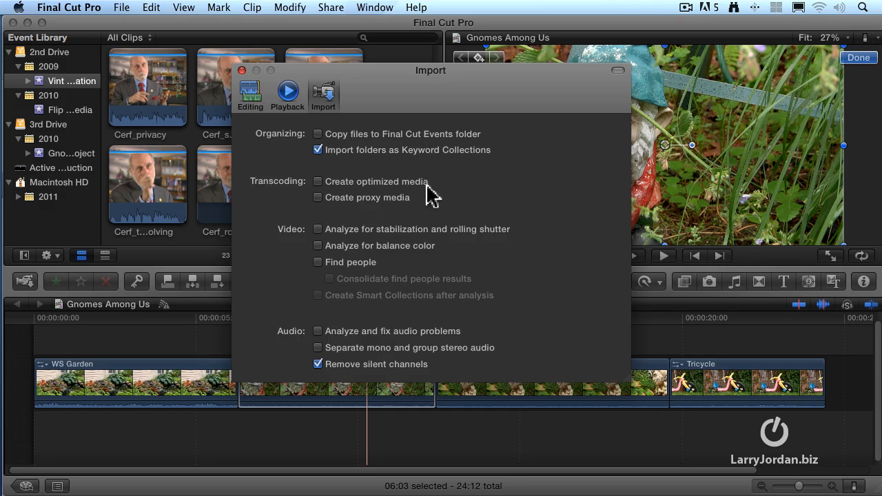
left_click(391, 183)
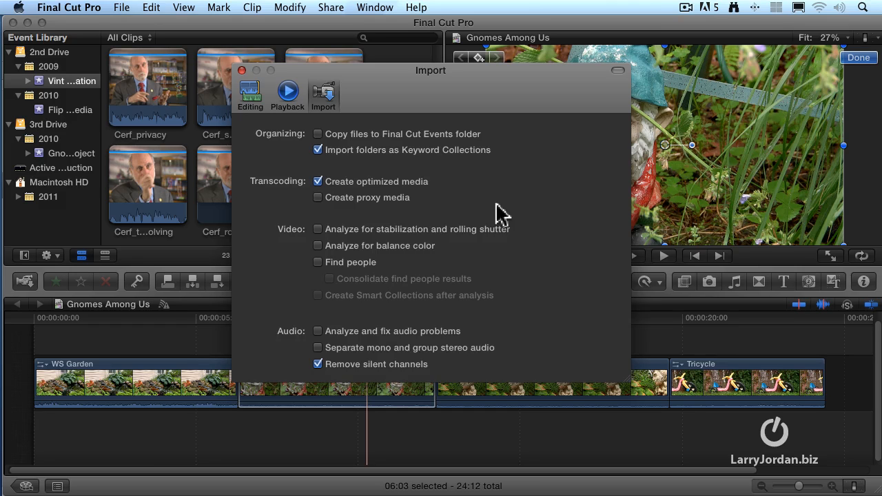
left_click(318, 198)
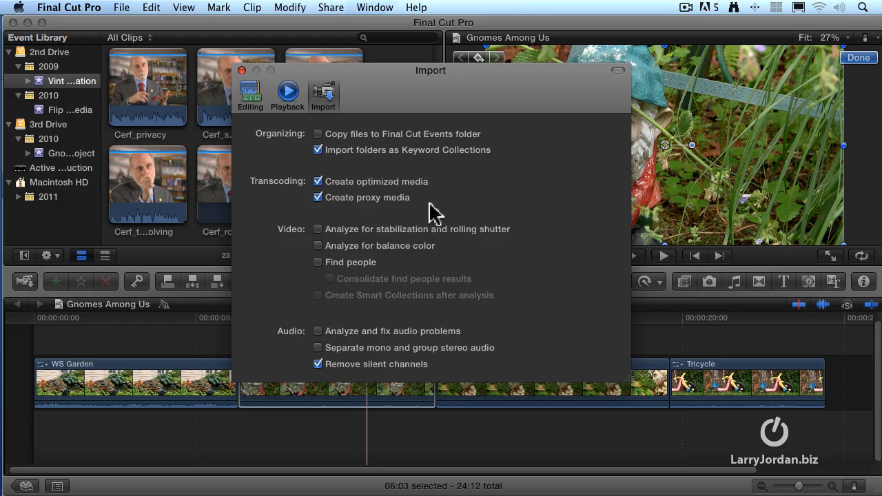
left_click(341, 199)
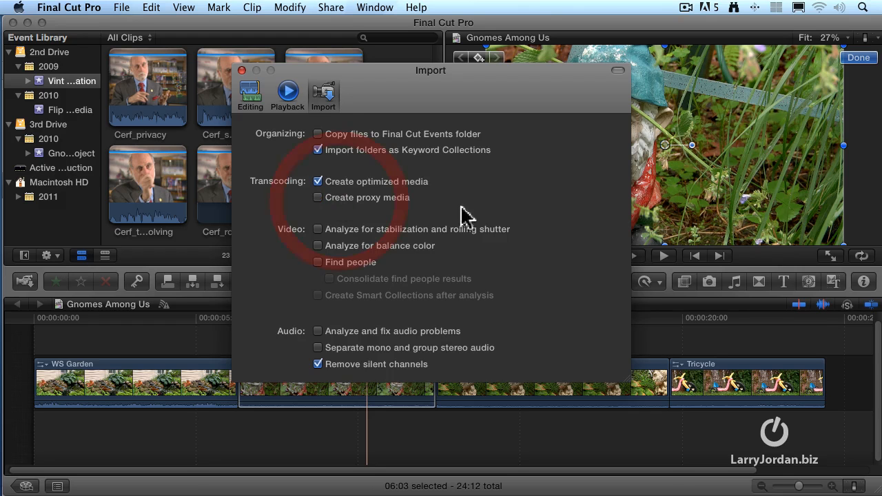
Switch the stabilization and rolling shutter analysis on and back off, and do the same with the balance color analysis
mouse_move(460, 205)
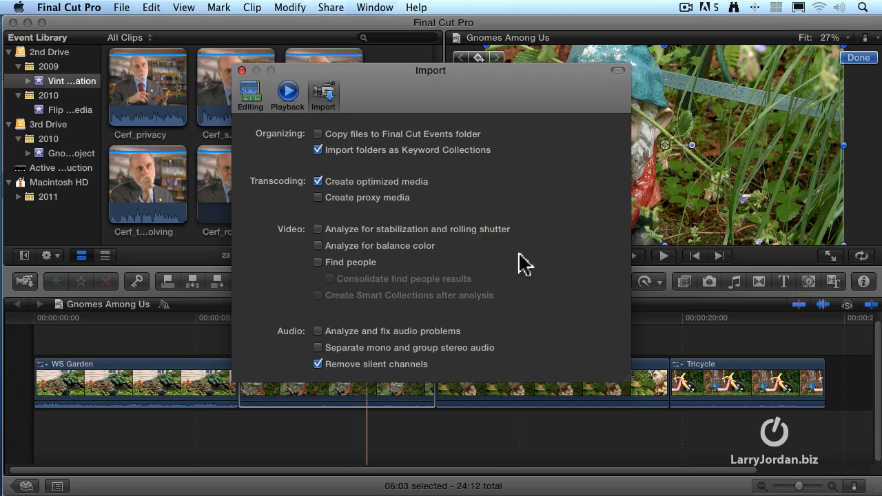
left_click(487, 232)
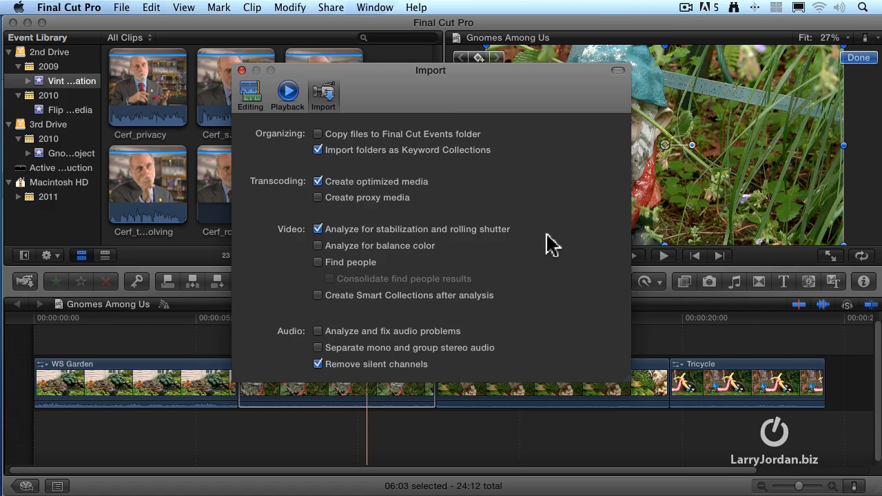
left_click(405, 232)
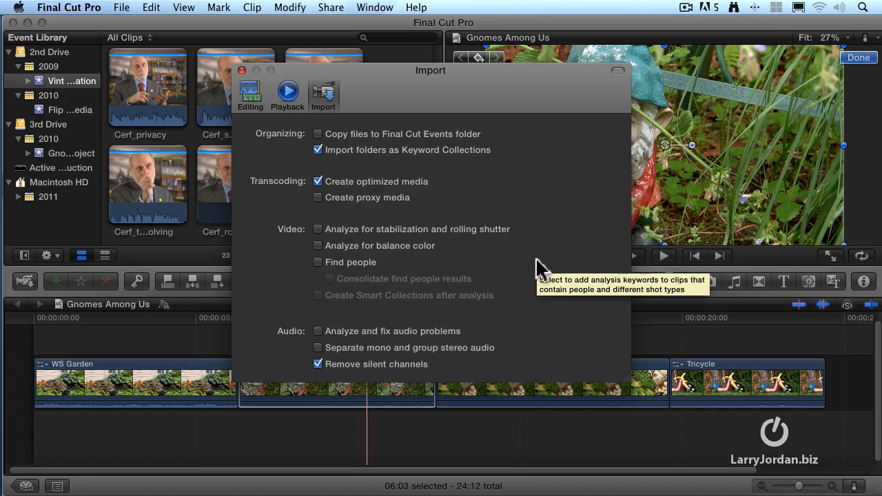
left_click(428, 254)
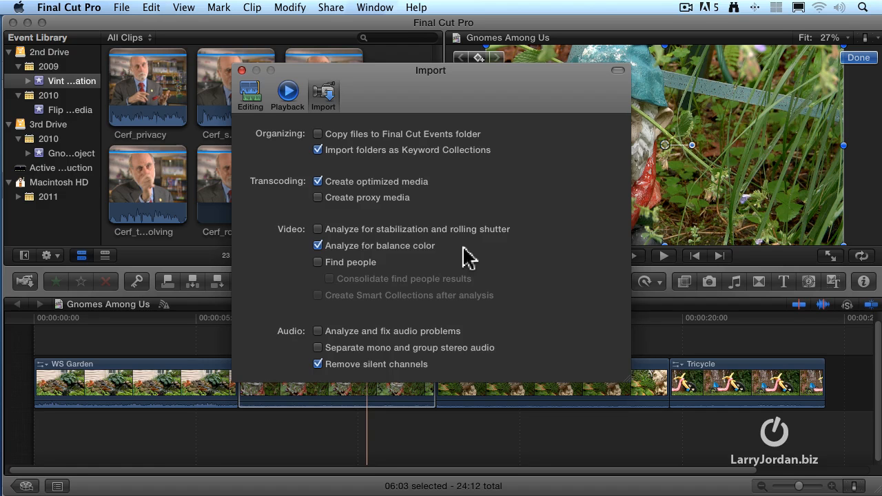
left_click(378, 246)
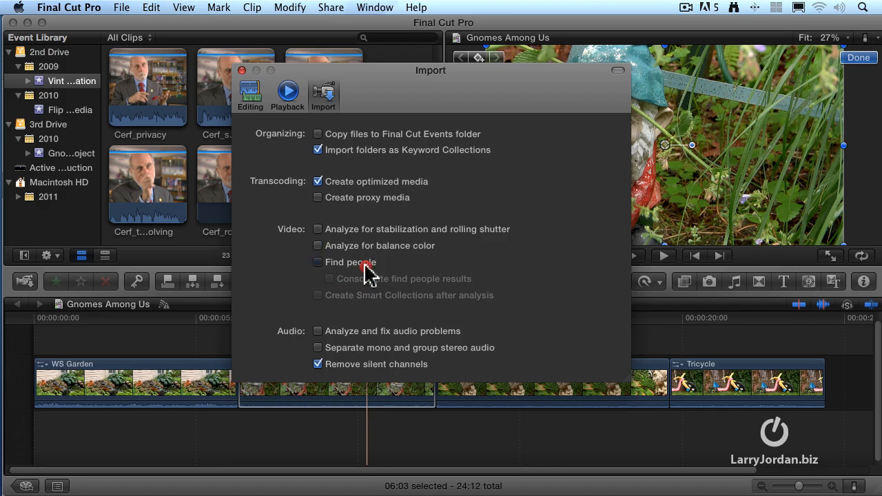
Enable all video import analysis: stabilization and rolling shutter, balance color, Find people with consolidated results, and Smart Collections after analysis
left_click(365, 265)
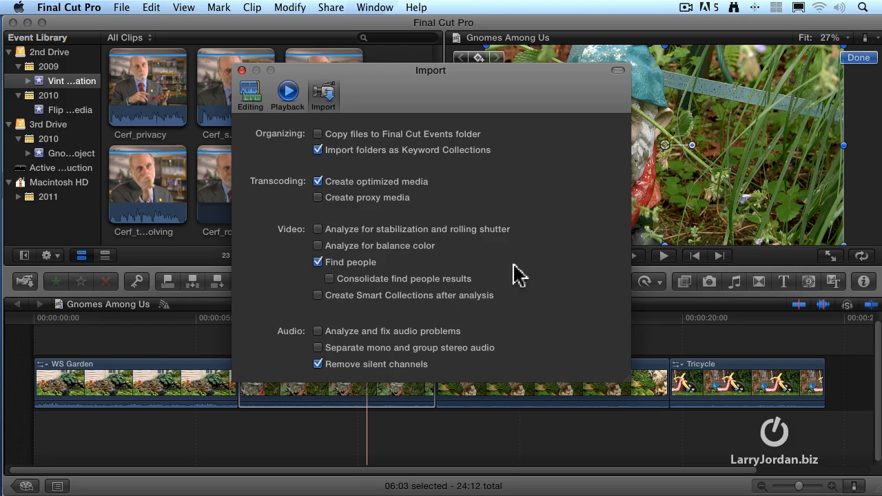
left_click(409, 278)
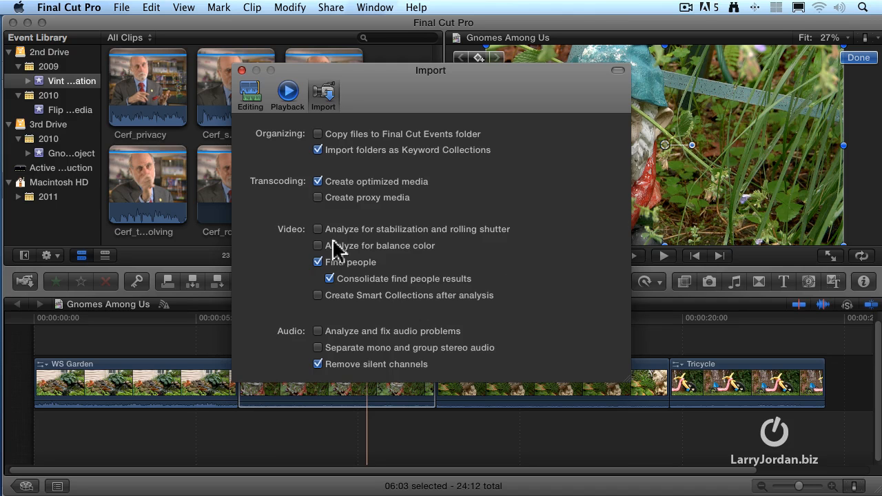
left_click(317, 230)
left_click(317, 245)
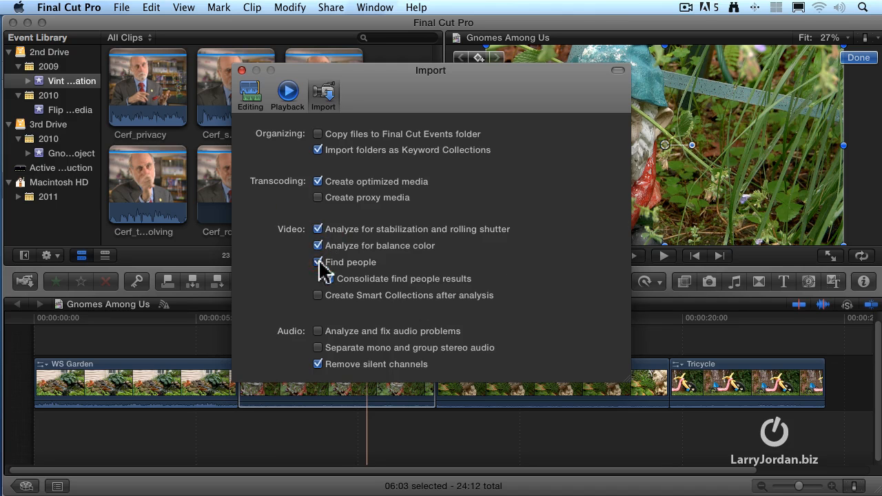
left_click(317, 262)
left_click(317, 262)
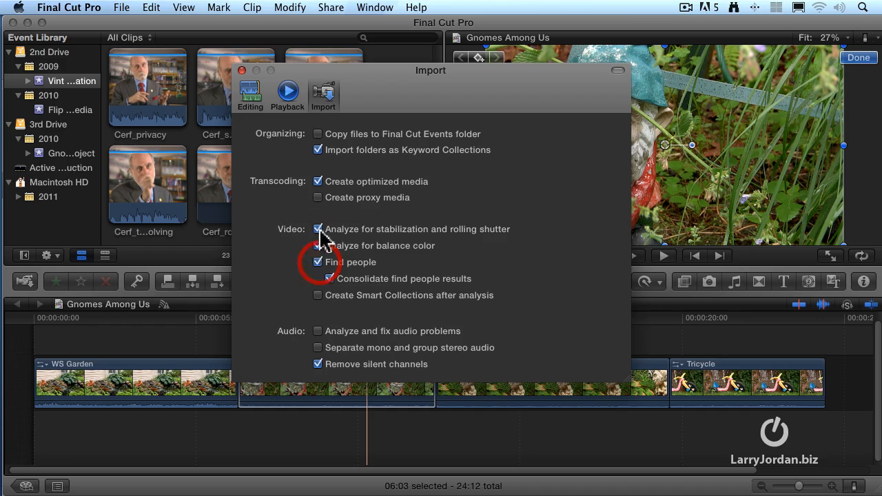
left_click(318, 296)
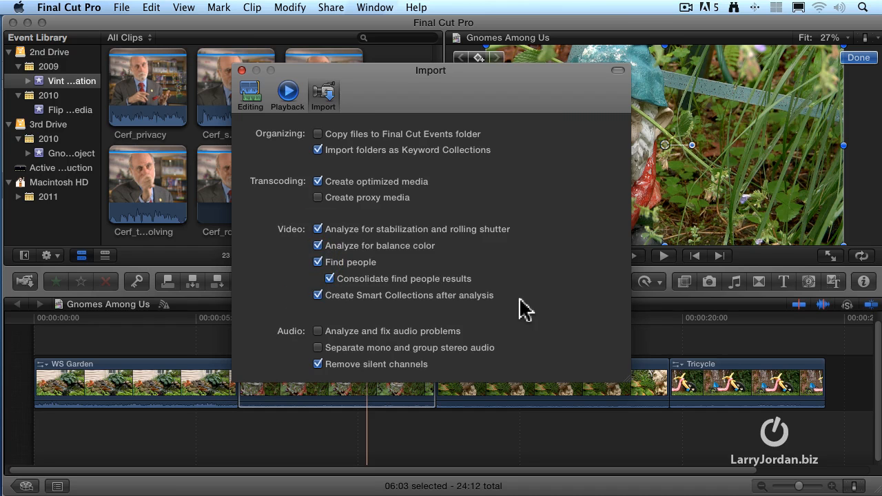
Turn off stabilization and rolling shutter analysis, balance color analysis, Find people, and creating Smart Collections after analysis
mouse_move(513, 304)
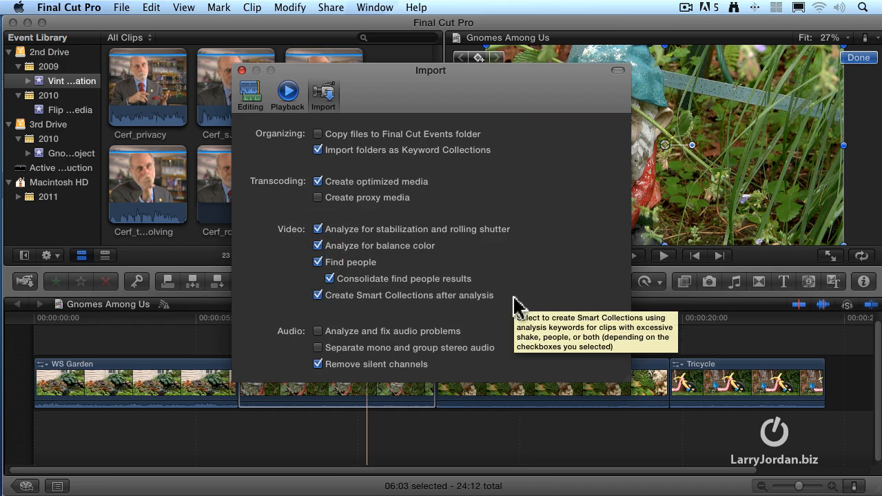
mouse_move(510, 280)
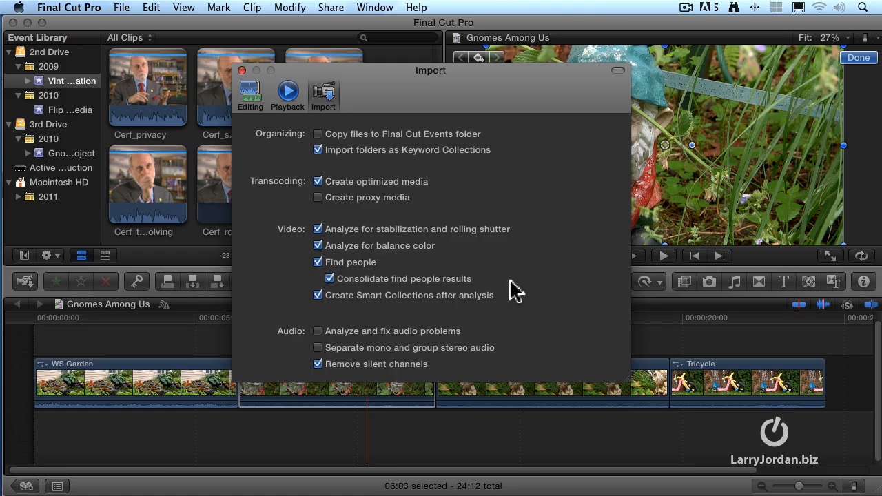
left_click(317, 228)
left_click(317, 246)
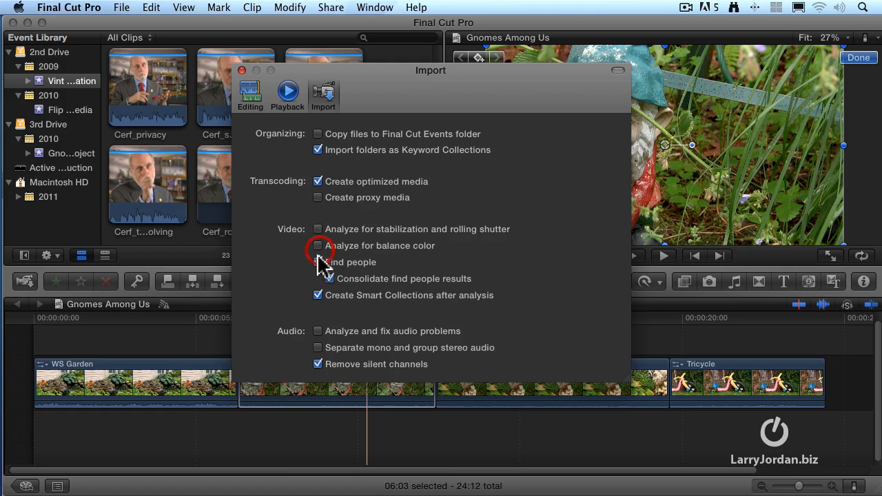
left_click(317, 262)
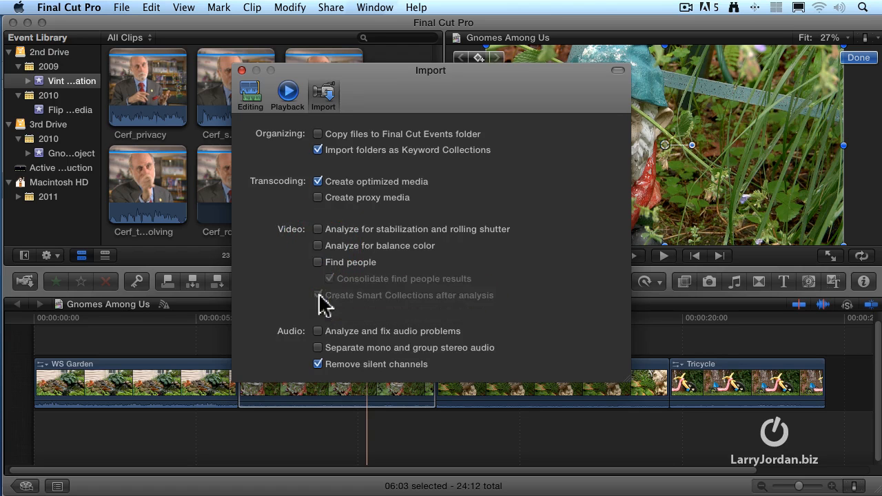
left_click(317, 262)
left_click(318, 295)
left_click(317, 261)
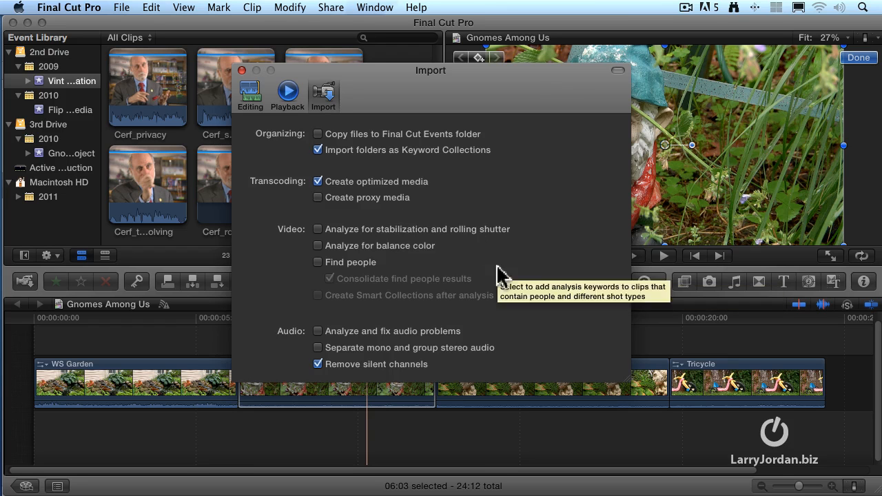
Turn on separating mono and grouping stereo audio, and leave analyzing and fixing audio problems off after toggling it
left_click(318, 331)
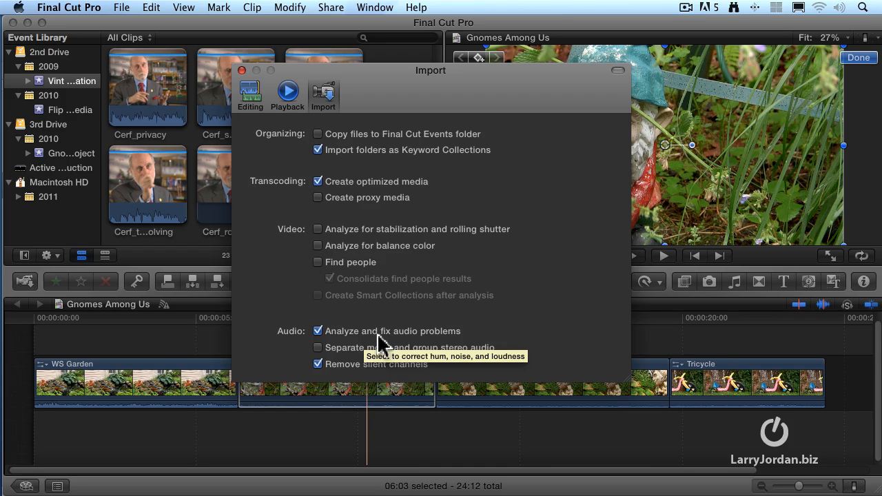
left_click(439, 331)
left_click(385, 349)
Toggle copying files to the Final Cut Events folder and leave it on, with folders still imported as Keyword Collections
left_click(317, 133)
left_click(317, 150)
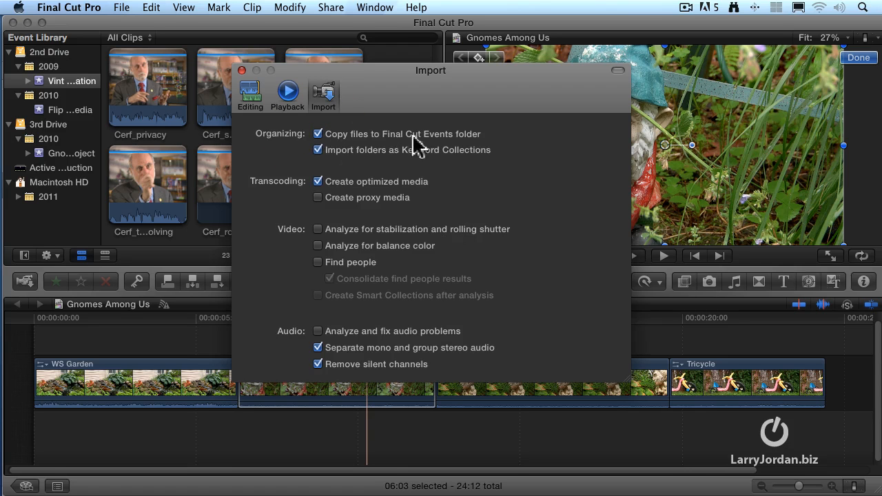
left_click(375, 134)
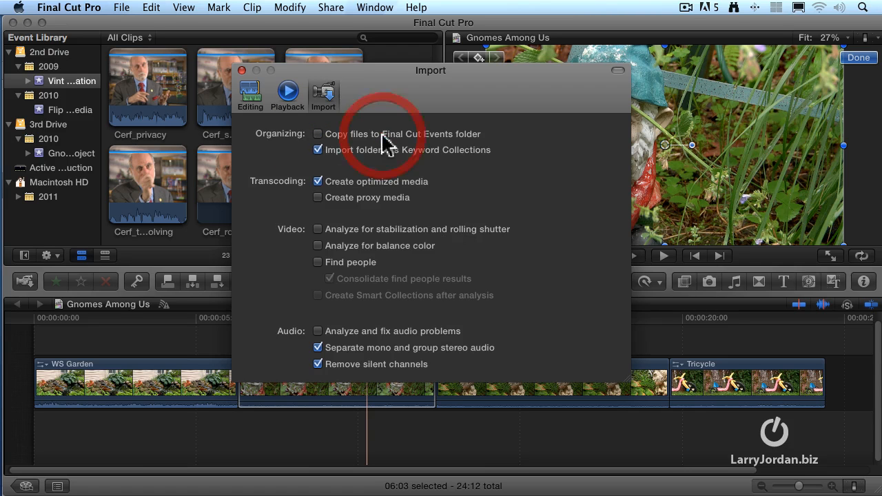
left_click(471, 136)
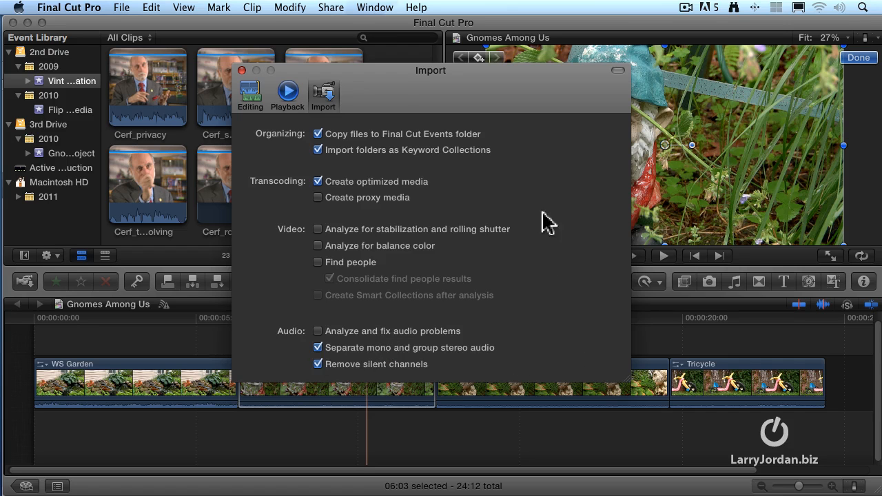
Look over the Playback preferences and return to the Editing preferences
left_click(285, 93)
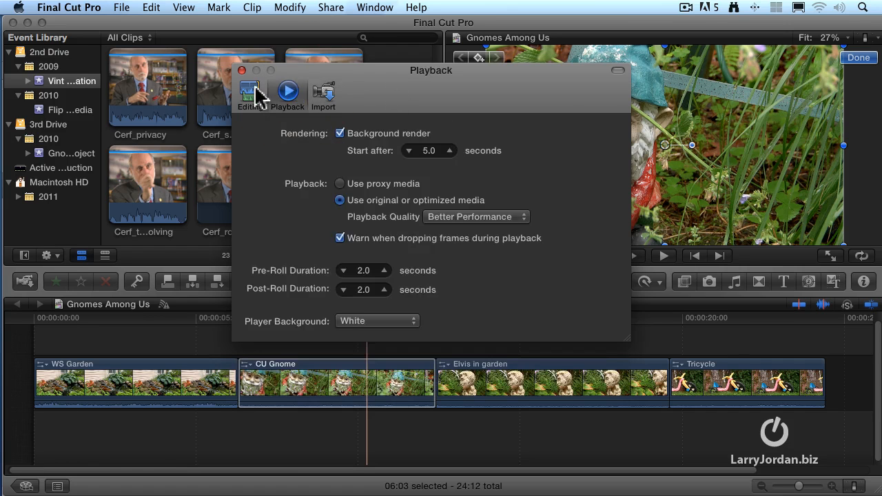
left_click(255, 91)
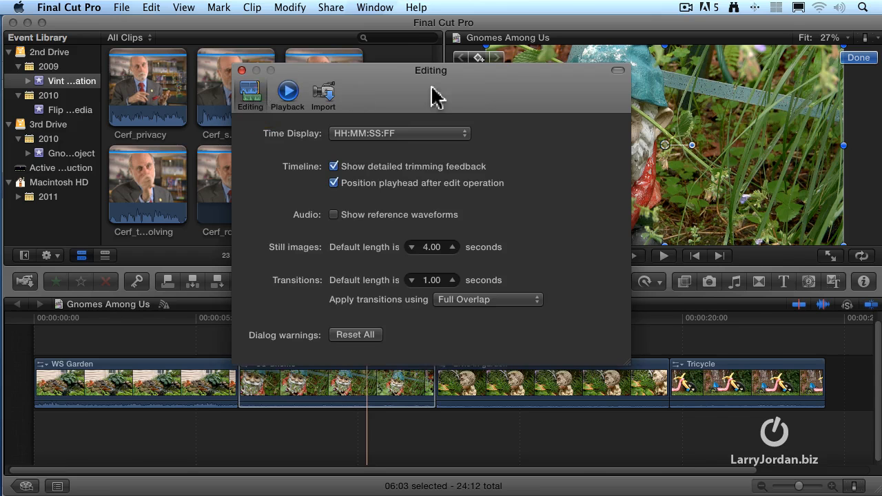